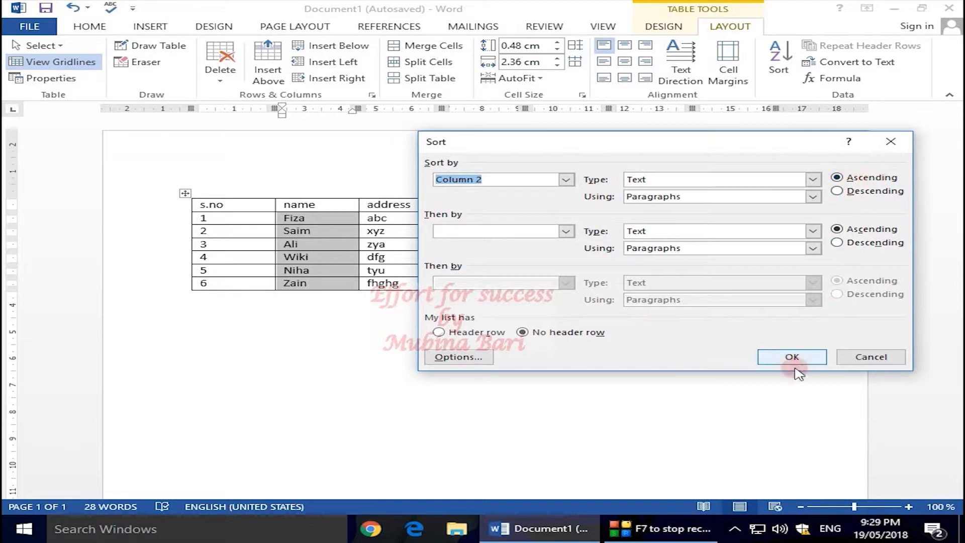
Sort the table's data rows by the name column as text in ascending order.
{"action": "left_click", "coordinate": [780, 357]}
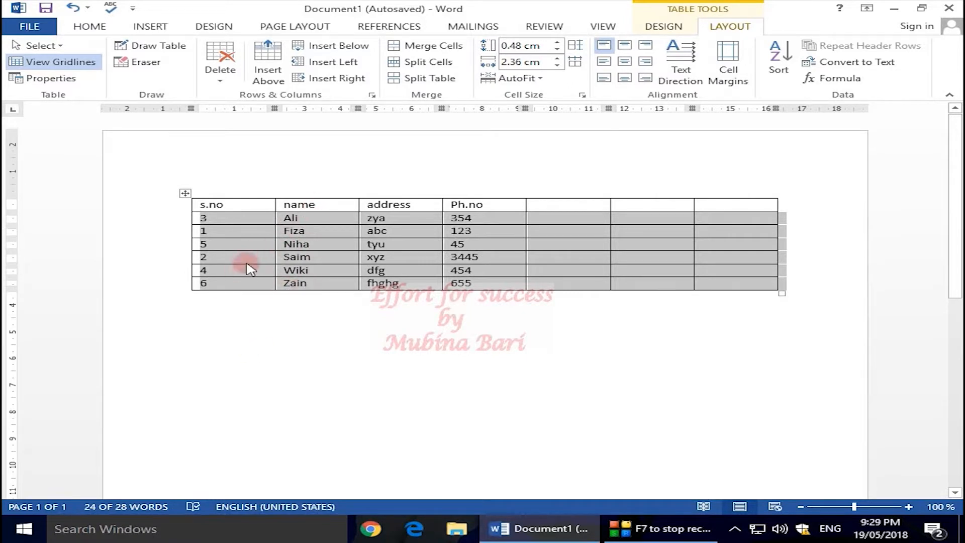
{"action": "left_click", "coordinate": [229, 332]}
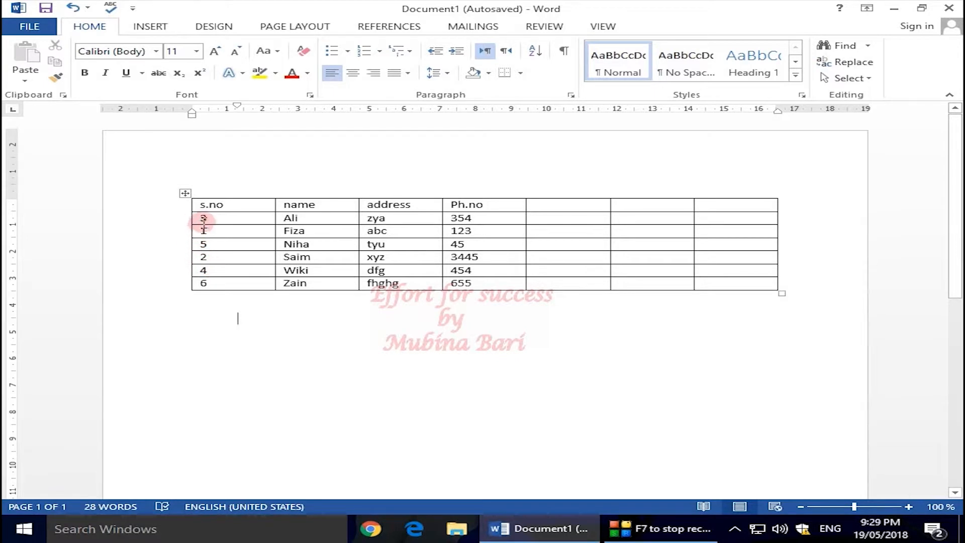
Sort the data rows below the header by the s.no column as numbers in ascending order.
{"action": "left_click_drag", "start_coordinate": [204, 217], "coordinate": [210, 282]}
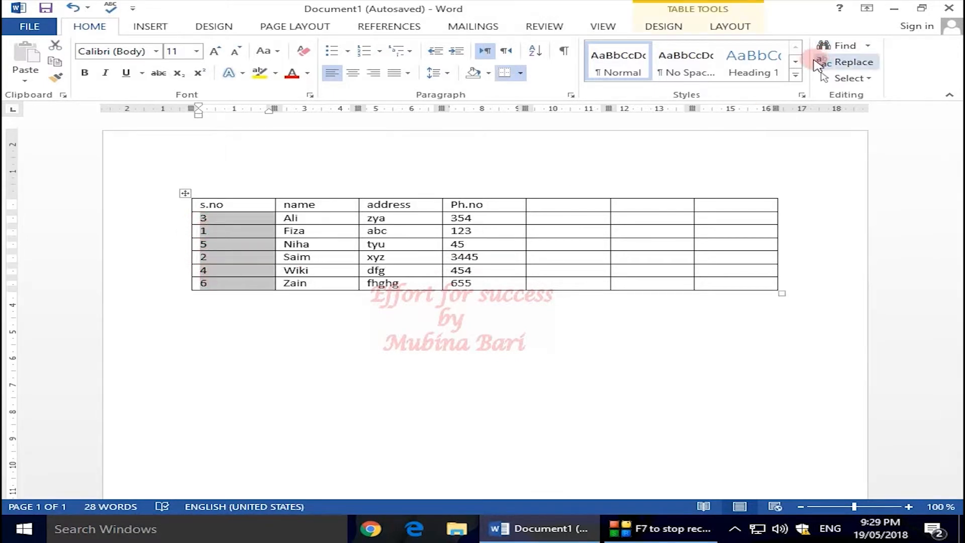
{"action": "left_click", "coordinate": [723, 26]}
{"action": "left_click", "coordinate": [778, 68]}
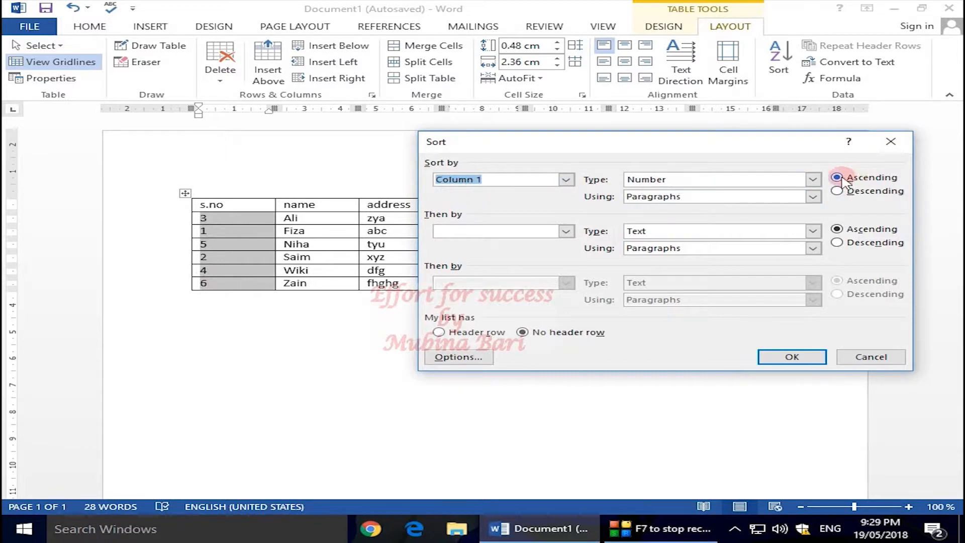
{"action": "key", "text": "Return"}
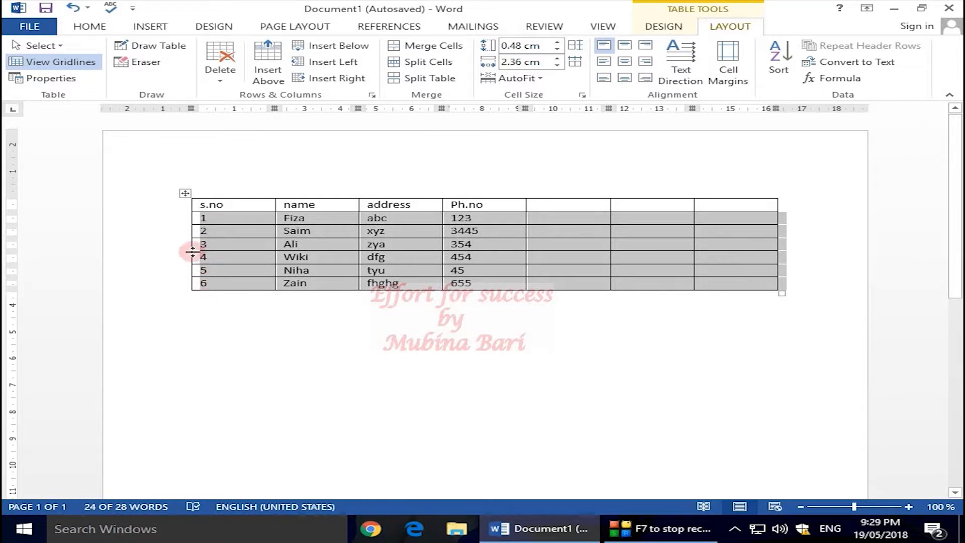
{"action": "left_click", "coordinate": [209, 302]}
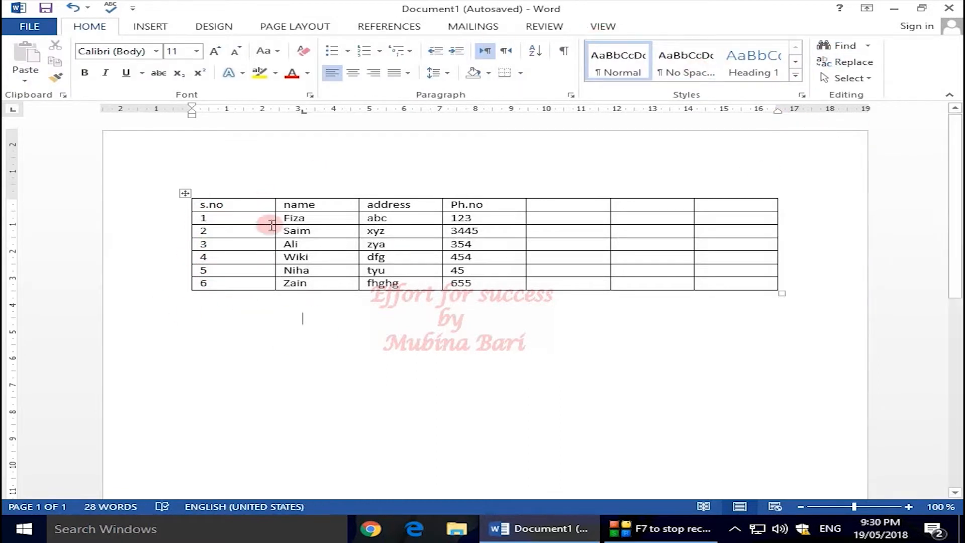
Insert blank rows below the table's last row until the table extends onto a second page.
{"action": "left_click", "coordinate": [560, 239]}
{"action": "left_click", "coordinate": [731, 26]}
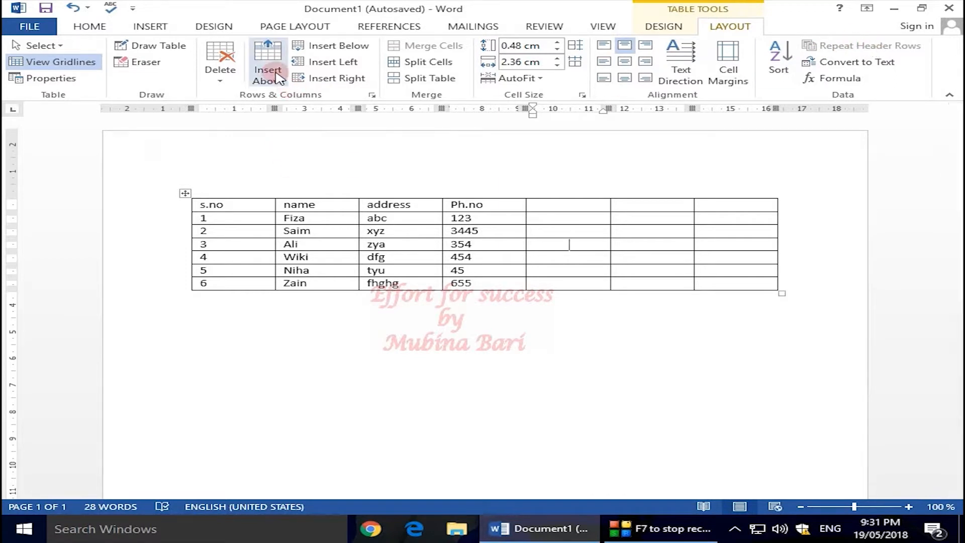
{"action": "left_click", "coordinate": [767, 282]}
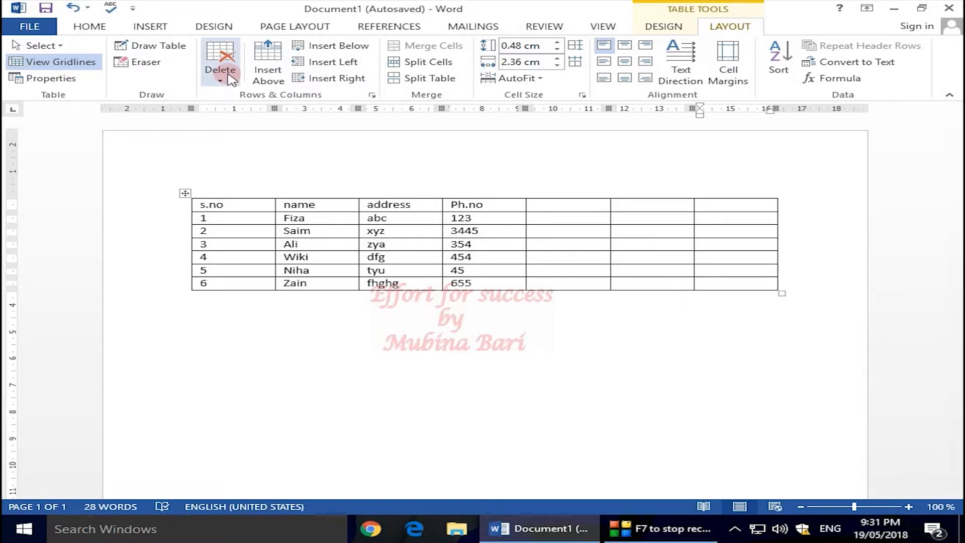
{"action": "left_click", "coordinate": [347, 48]}
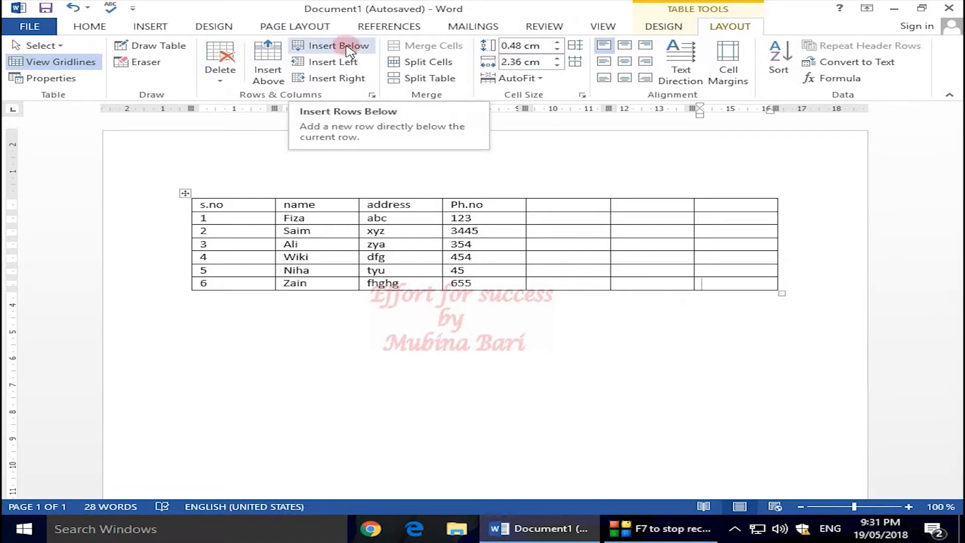
{"action": "left_click", "coordinate": [347, 46]}
{"action": "left_click", "coordinate": [346, 47]}
{"action": "left_click", "coordinate": [346, 47]}
{"action": "left_click", "coordinate": [347, 47]}
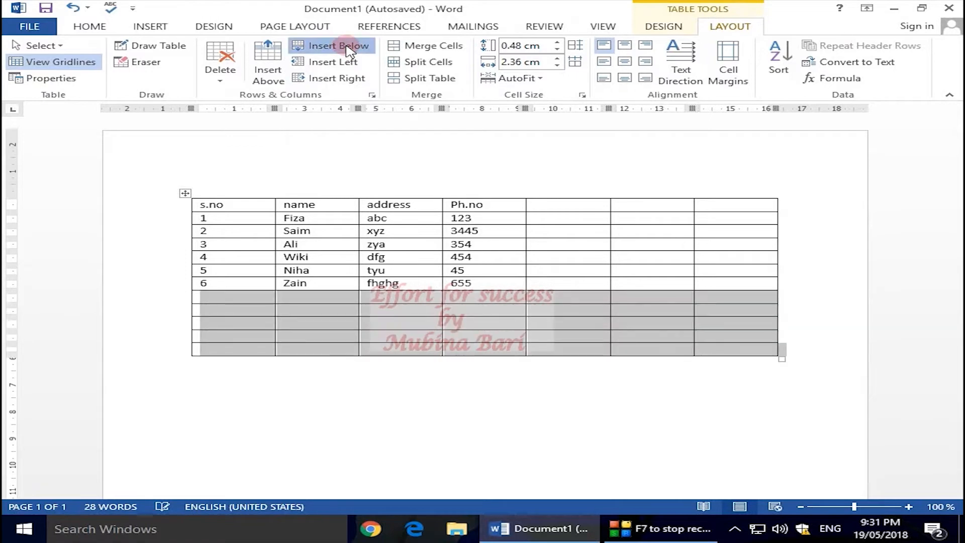
{"action": "left_click", "coordinate": [346, 46]}
{"action": "left_click", "coordinate": [346, 47]}
{"action": "left_click", "coordinate": [346, 47]}
{"action": "left_click", "coordinate": [347, 47]}
{"action": "left_click", "coordinate": [346, 47]}
{"action": "left_click", "coordinate": [347, 47]}
{"action": "left_click", "coordinate": [347, 47]}
{"action": "left_click", "coordinate": [347, 47]}
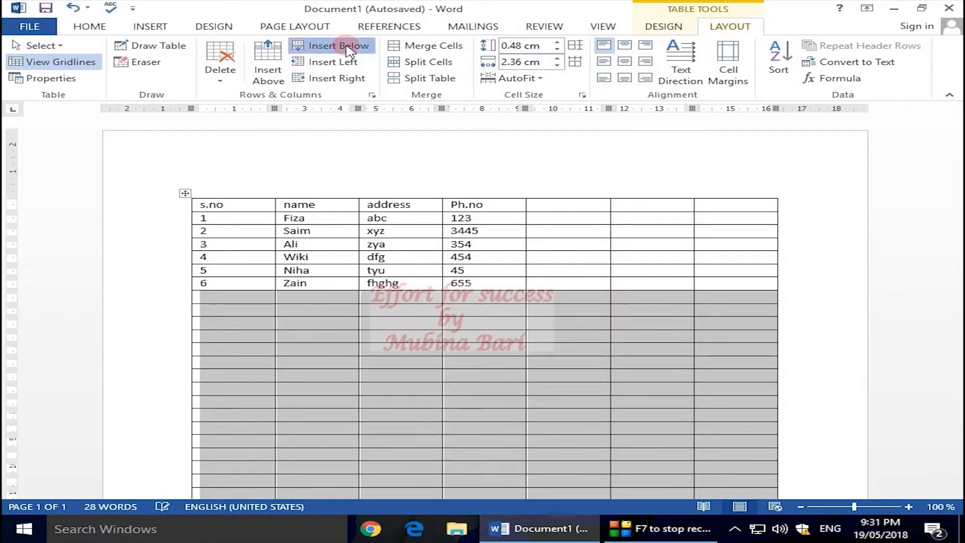
{"action": "left_click", "coordinate": [347, 46]}
{"action": "left_click", "coordinate": [346, 47]}
{"action": "left_click", "coordinate": [347, 47]}
{"action": "left_click", "coordinate": [346, 46]}
{"action": "left_click", "coordinate": [347, 46]}
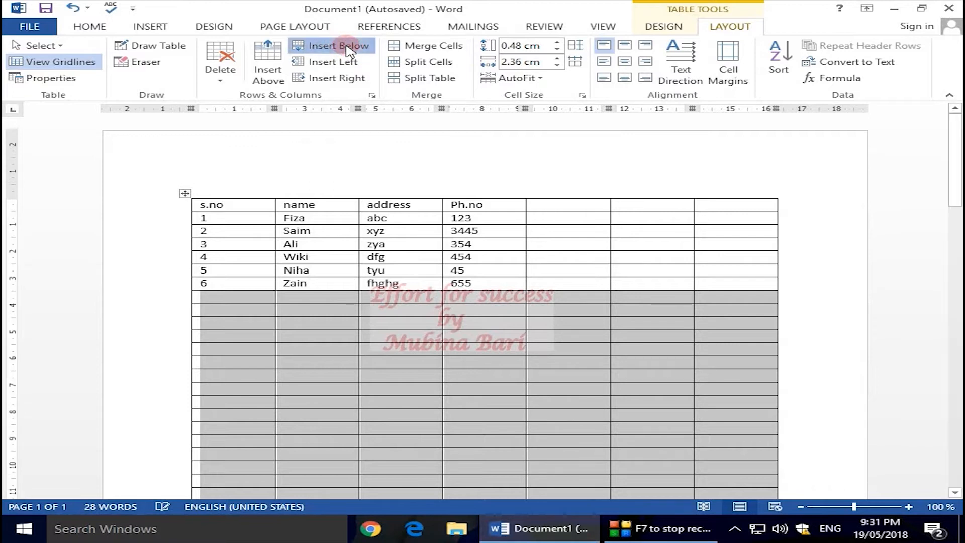
{"action": "left_click", "coordinate": [347, 46]}
{"action": "left_click", "coordinate": [346, 47]}
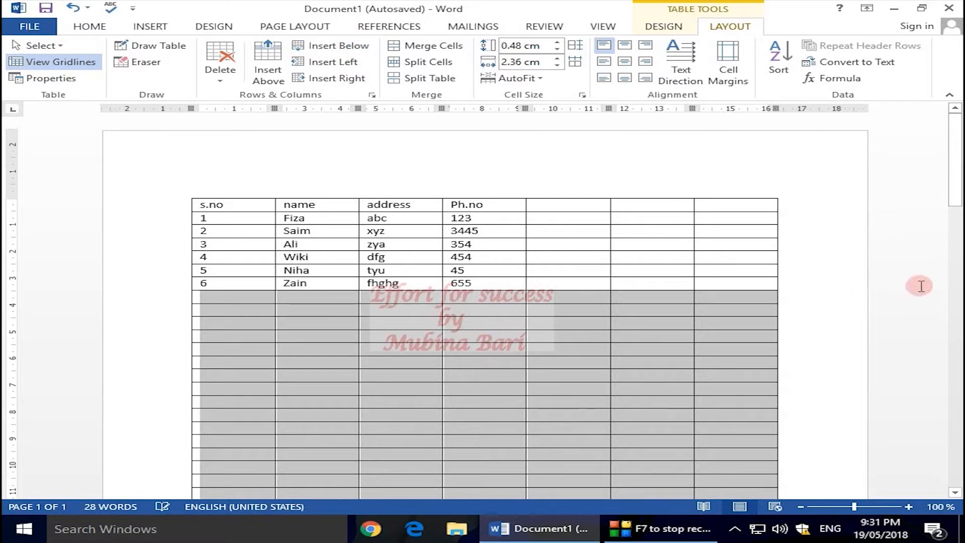
Set the table's s.no, name, address and Ph.no row to repeat as a header row on each page, and check the second page.
{"action": "left_click_drag", "start_coordinate": [952, 197], "coordinate": [947, 366]}
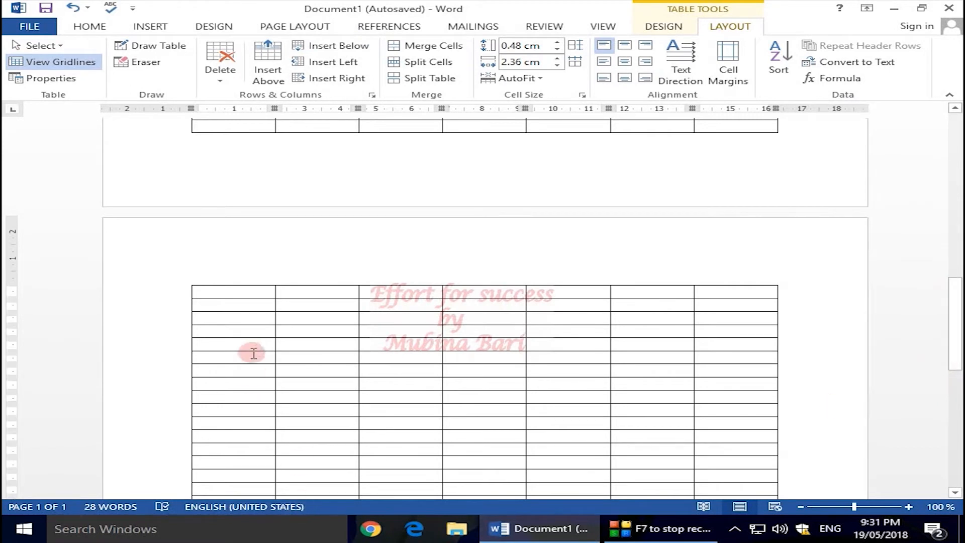
{"action": "left_click_drag", "start_coordinate": [952, 344], "coordinate": [948, 185]}
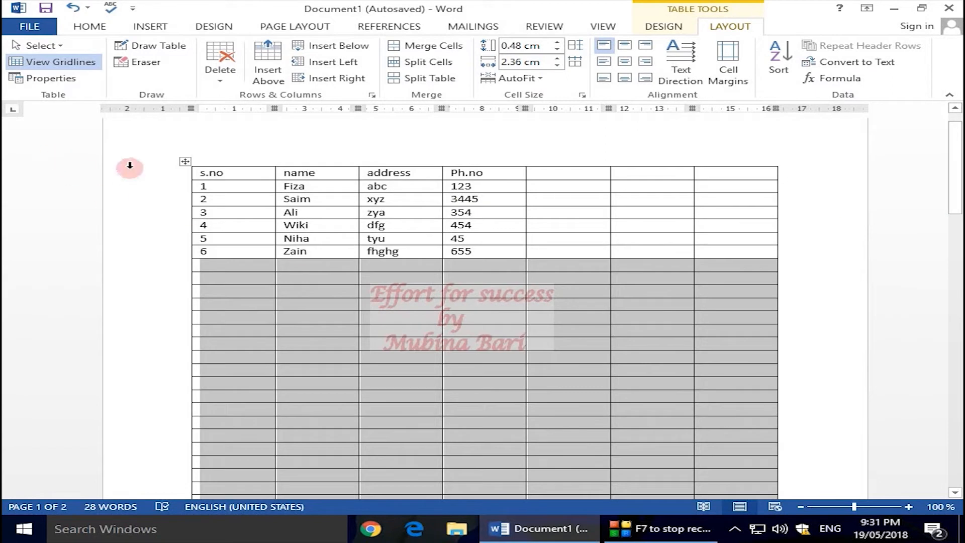
{"action": "left_click_drag", "start_coordinate": [206, 169], "coordinate": [478, 174]}
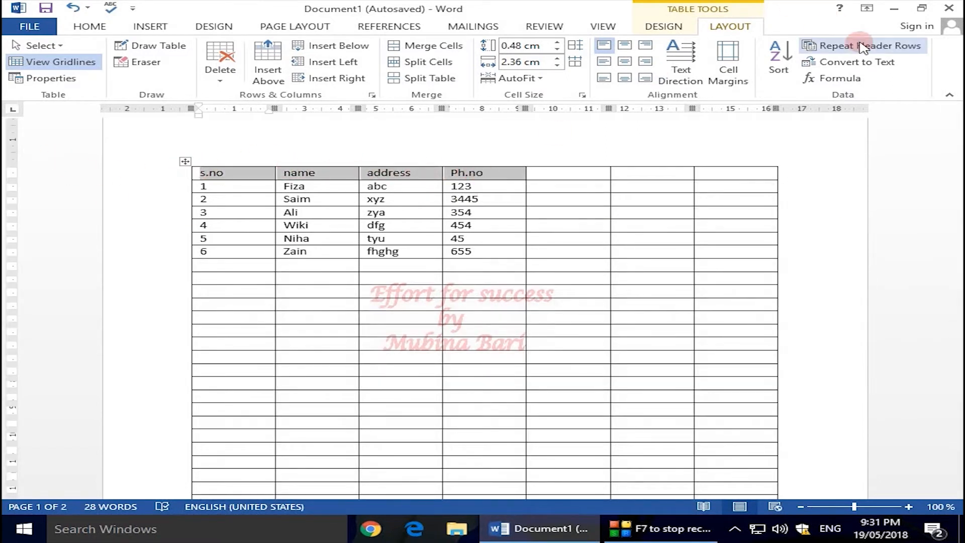
{"action": "left_click", "coordinate": [860, 46]}
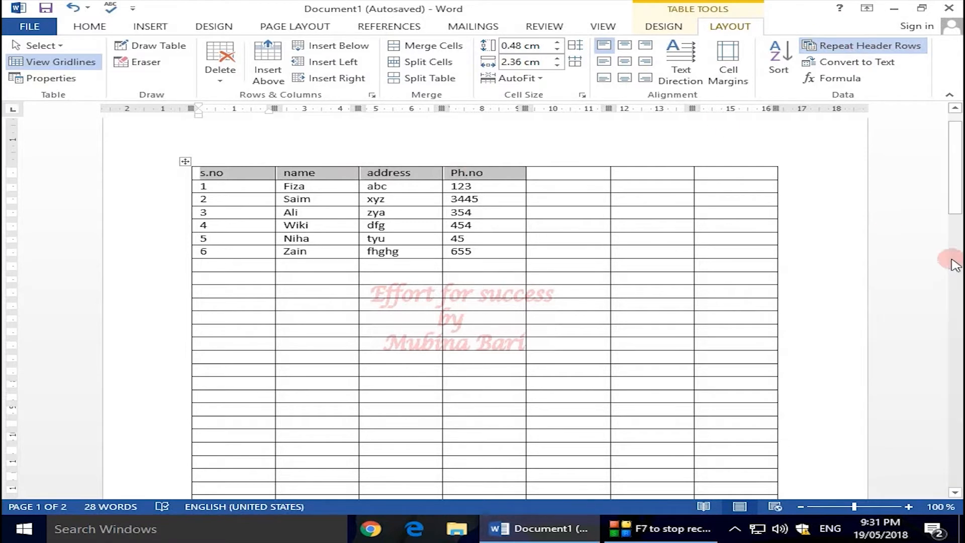
{"action": "left_click_drag", "start_coordinate": [957, 216], "coordinate": [955, 334]}
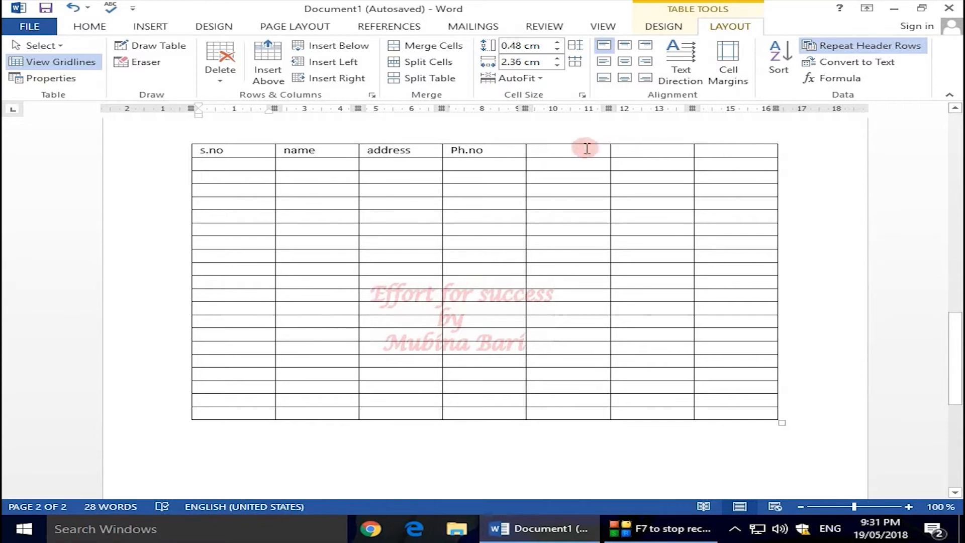
{"action": "left_click_drag", "start_coordinate": [957, 376], "coordinate": [794, 147]}
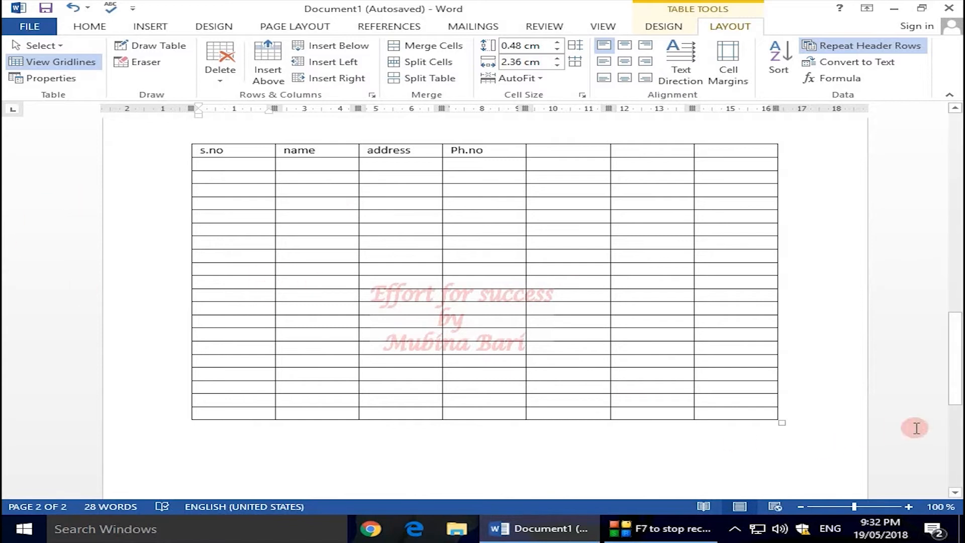
{"action": "left_click_drag", "start_coordinate": [957, 402], "coordinate": [907, 181]}
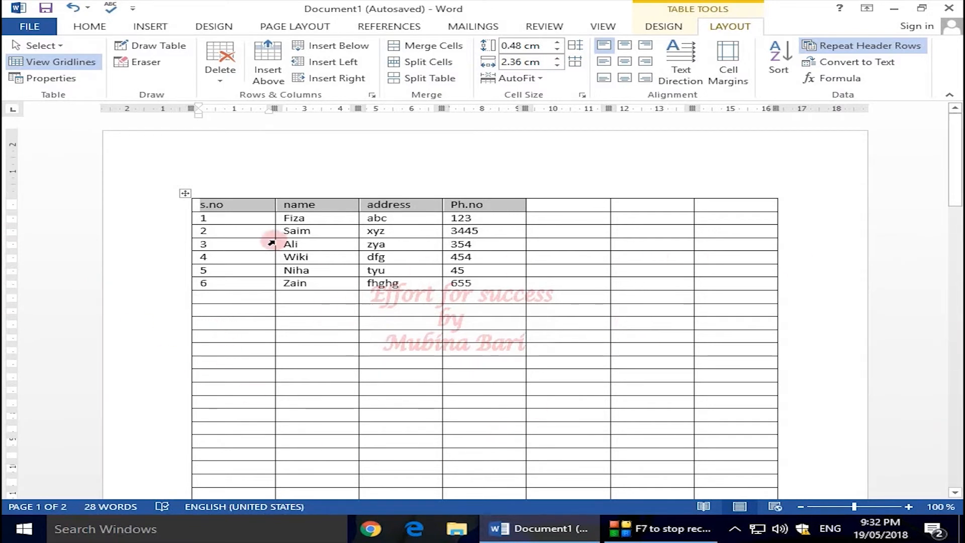
Split the table at the first blank row below s.no 6 and delete the resulting lower table.
{"action": "left_click", "coordinate": [766, 295]}
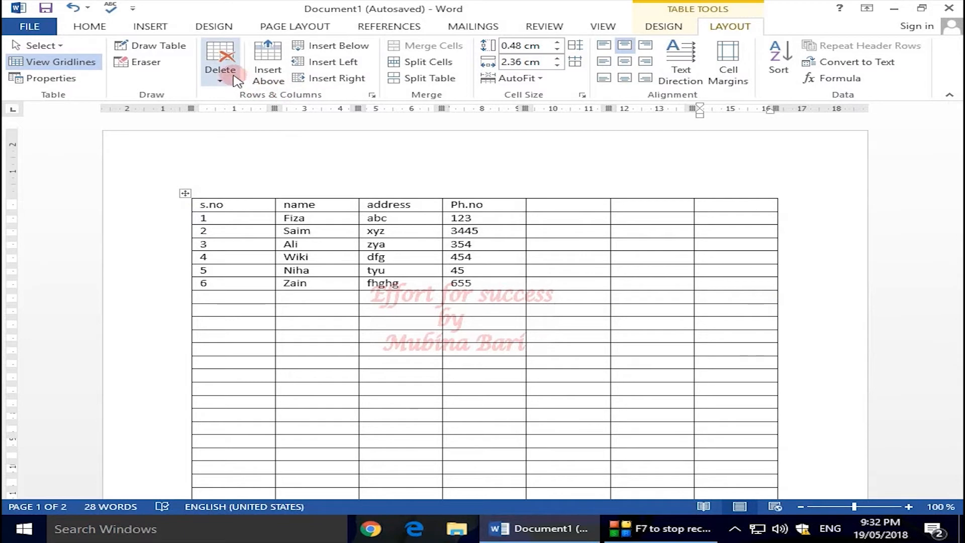
{"action": "left_click", "coordinate": [394, 79]}
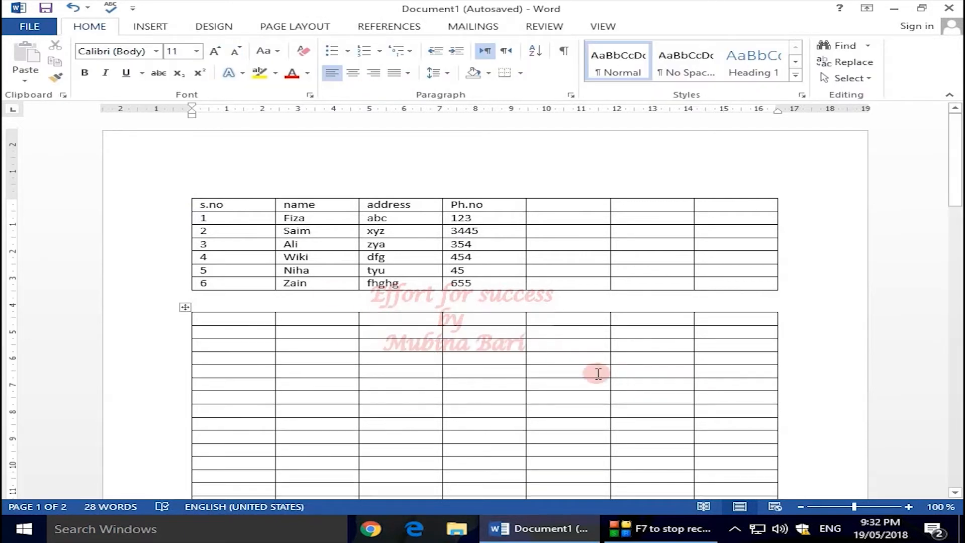
{"action": "left_click", "coordinate": [197, 321]}
{"action": "left_click", "coordinate": [221, 82]}
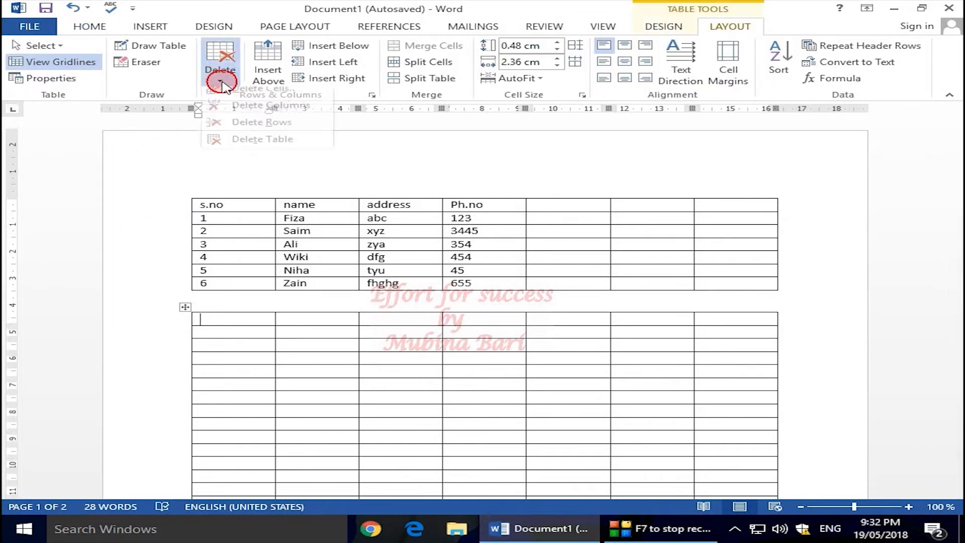
{"action": "left_click", "coordinate": [252, 146]}
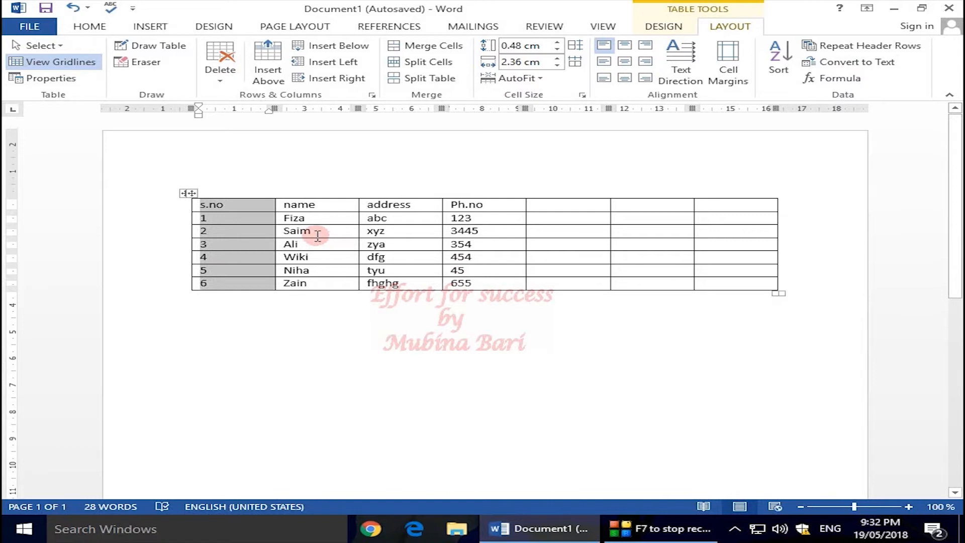
Convert the whole table to text separated with tabs, and undo the conversion.
{"action": "left_click_drag", "start_coordinate": [201, 205], "coordinate": [249, 241]}
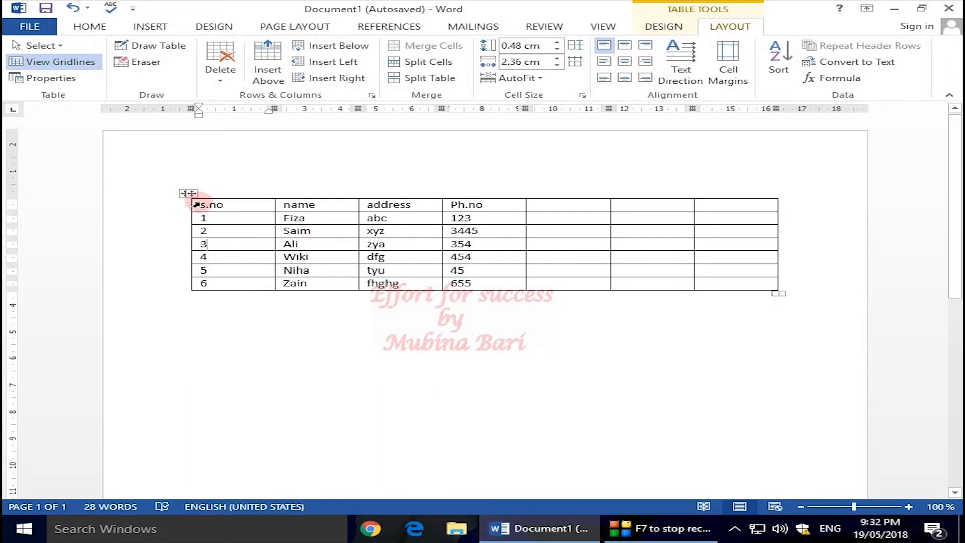
{"action": "mouse_move", "coordinate": [205, 203]}
{"action": "left_mouse_down"}
{"action": "mouse_move", "coordinate": [308, 255]}
{"action": "mouse_move", "coordinate": [778, 289]}
{"action": "left_mouse_up"}
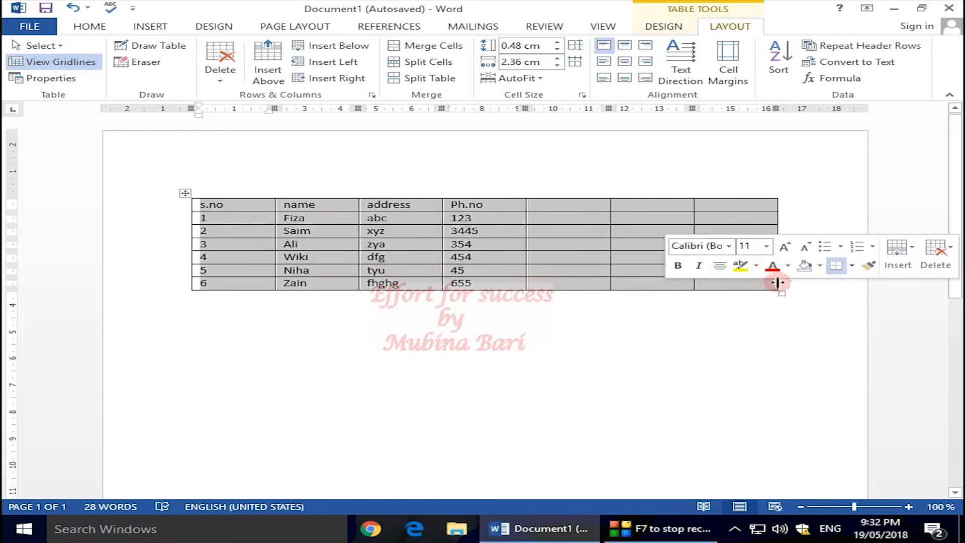
{"action": "left_click", "coordinate": [880, 64]}
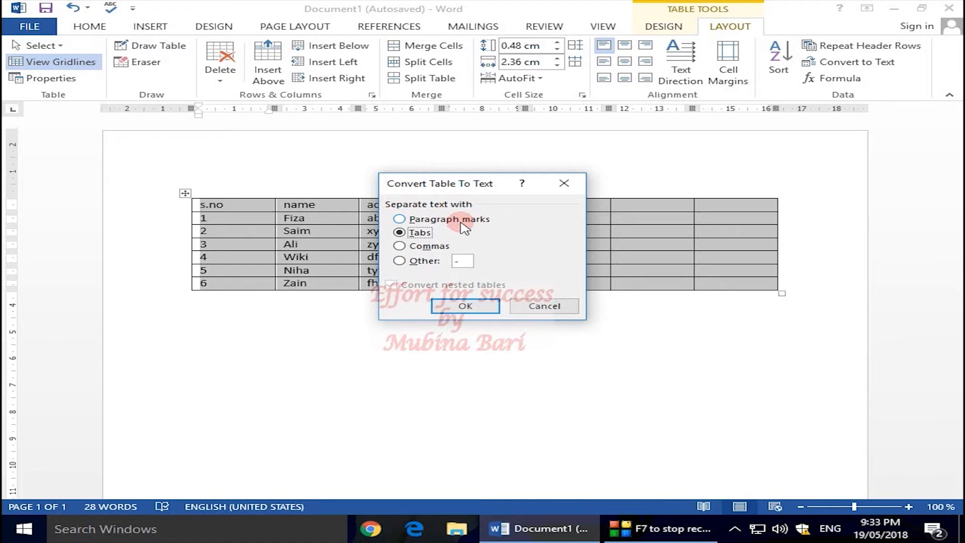
{"action": "left_click", "coordinate": [465, 305]}
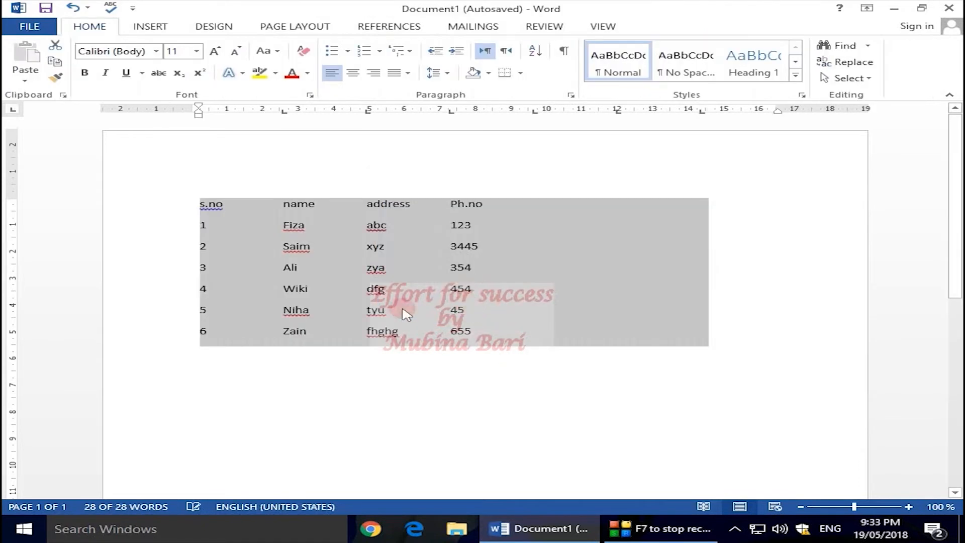
{"action": "left_click", "coordinate": [788, 368]}
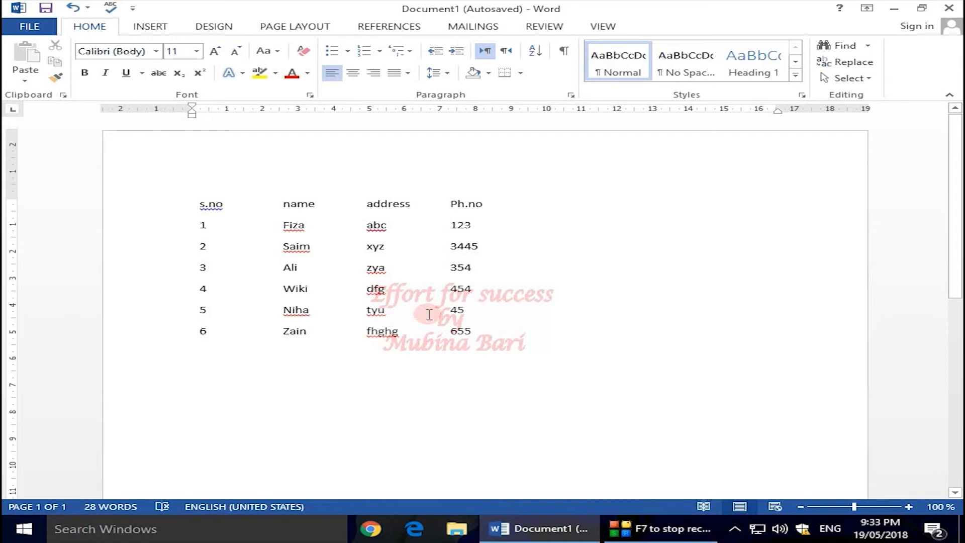
{"action": "key", "text": "ctrl+z"}
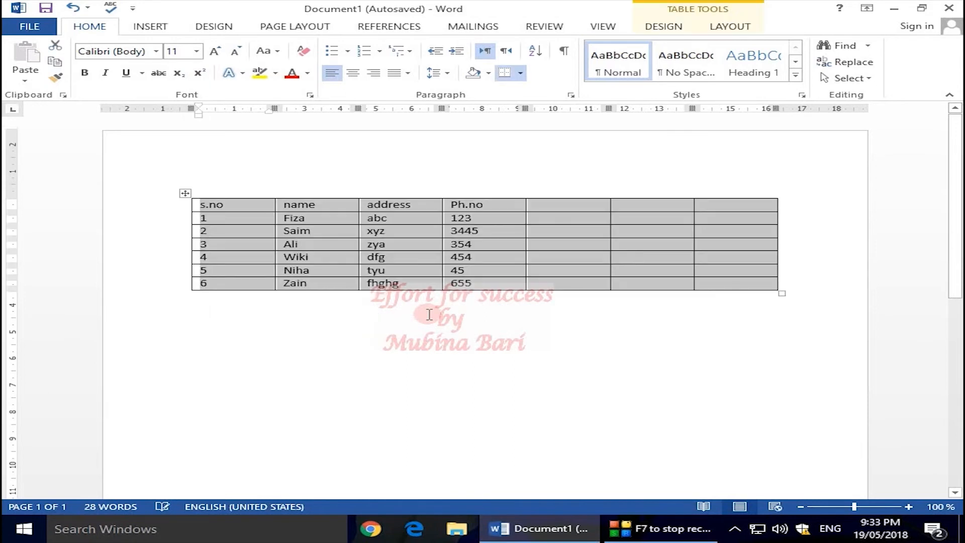
{"action": "left_click", "coordinate": [490, 336]}
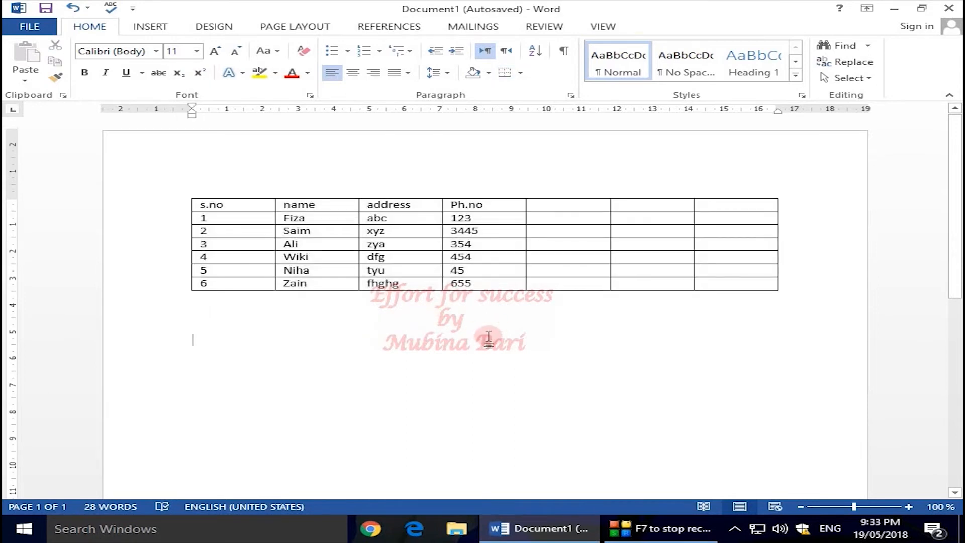
{"action": "left_click", "coordinate": [291, 245]}
{"action": "left_click", "coordinate": [730, 26]}
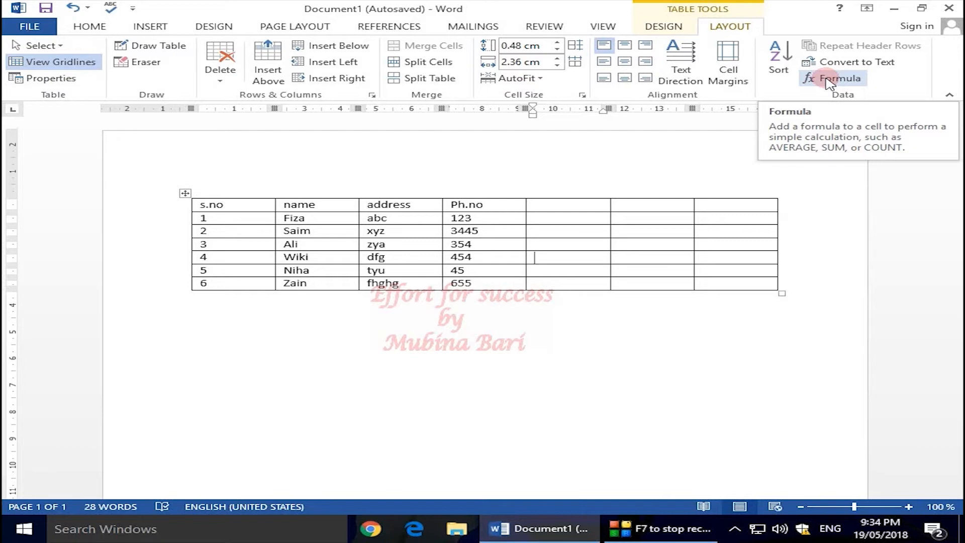
{"action": "left_click", "coordinate": [829, 82]}
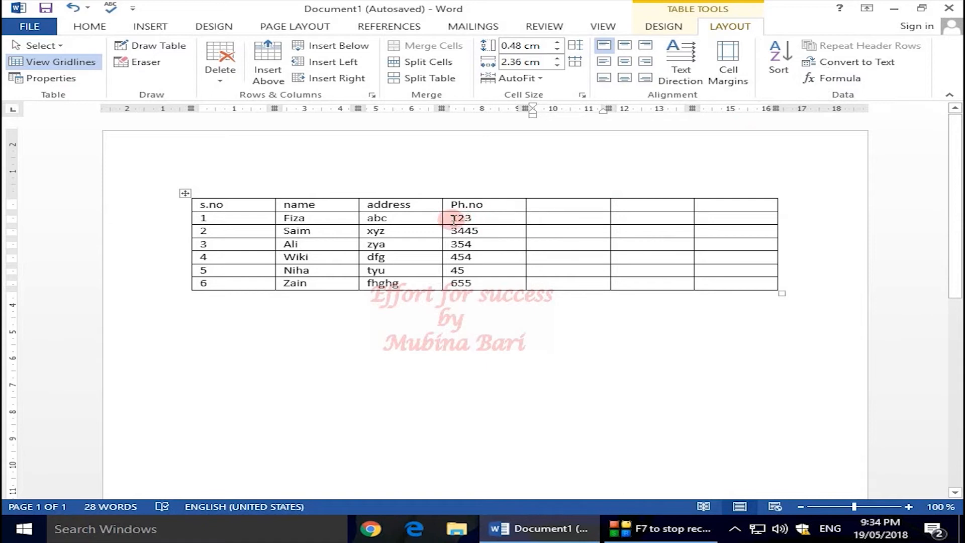
Enter 5 in the blank cell after Ph.no in the s.no 1 row, and place the cursor in the next cell.
{"action": "left_click", "coordinate": [549, 218]}
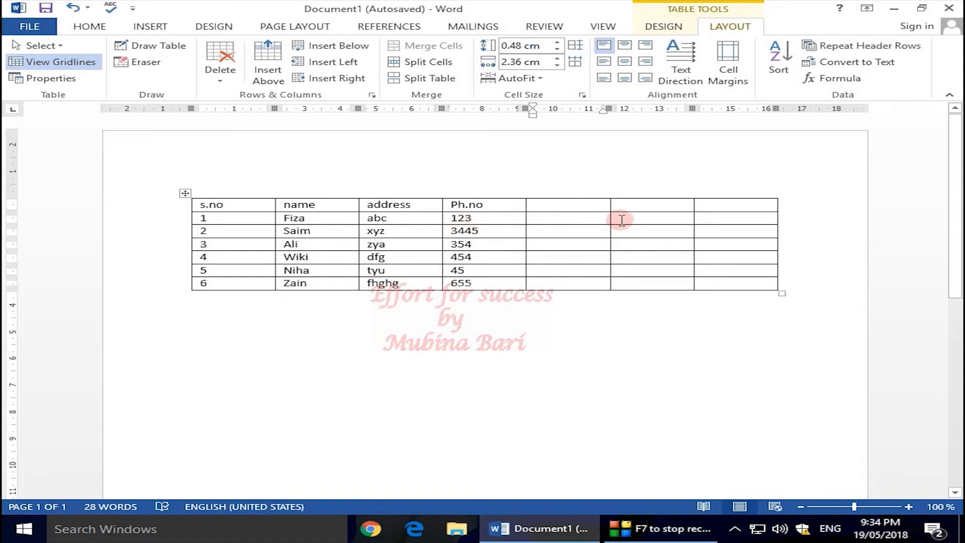
{"action": "type", "text": "5"}
{"action": "left_click", "coordinate": [619, 216]}
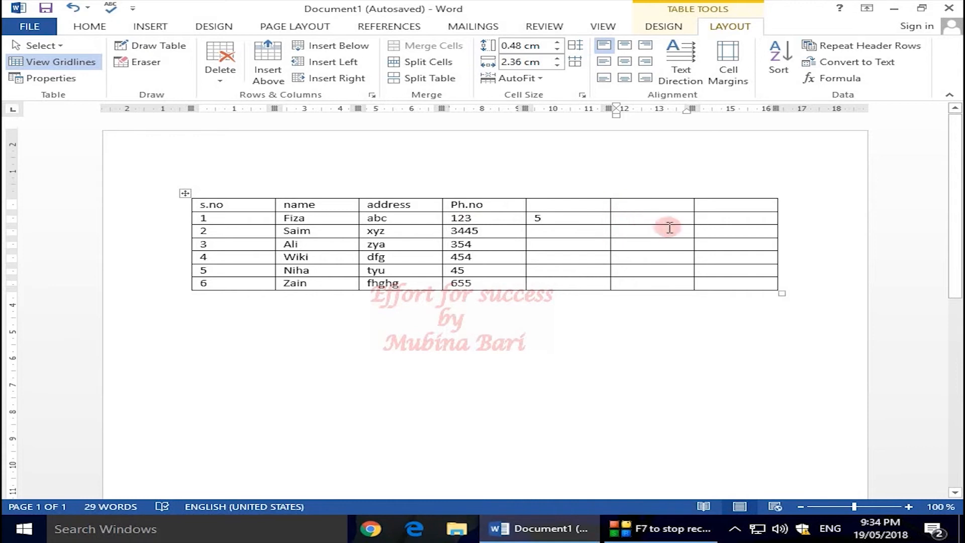
Insert the formula =SUM(LEFT) in the current cell of the s.no 1 row, after browsing the available functions.
{"action": "left_click", "coordinate": [849, 79]}
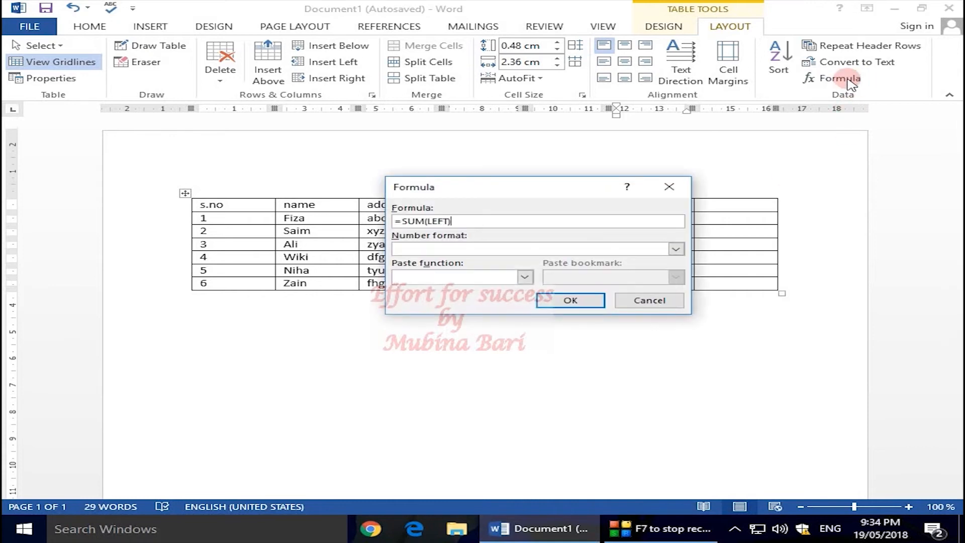
{"action": "left_click", "coordinate": [526, 278]}
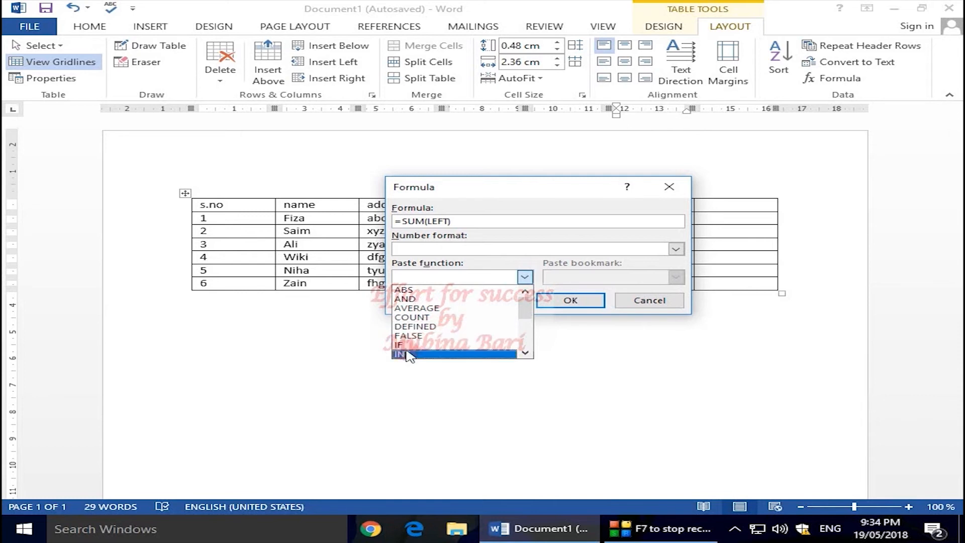
{"action": "left_click_drag", "start_coordinate": [525, 312], "coordinate": [524, 343]}
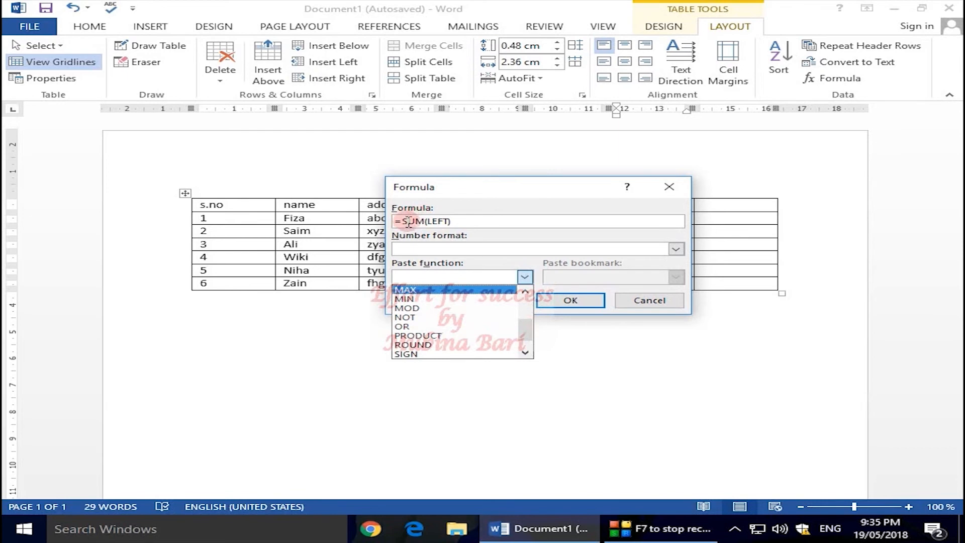
{"action": "double_click", "coordinate": [526, 295]}
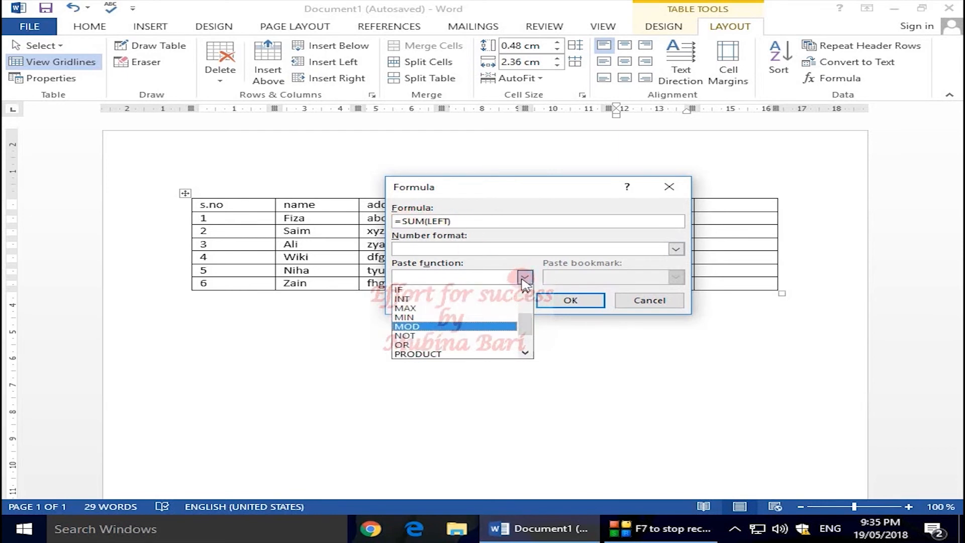
{"action": "left_click", "coordinate": [524, 277]}
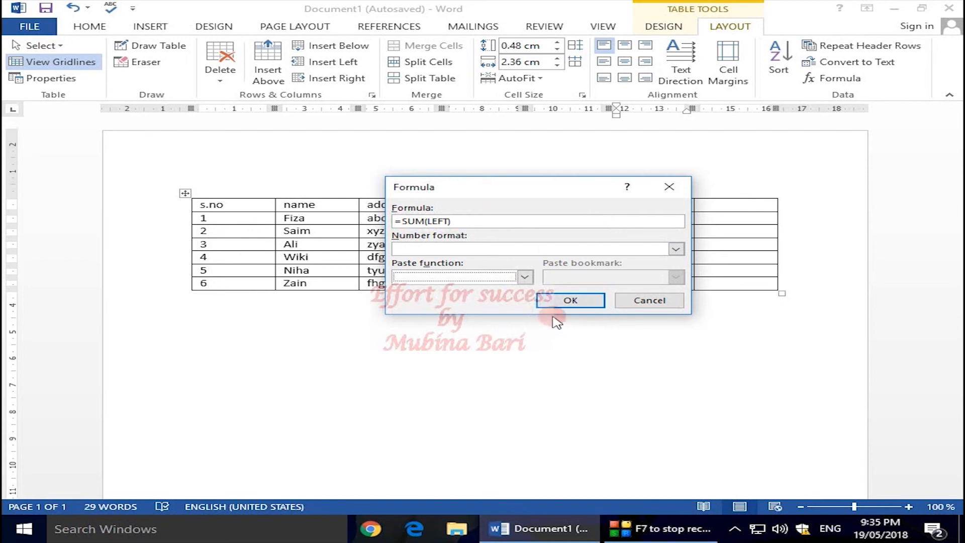
{"action": "left_click", "coordinate": [568, 300]}
{"action": "left_click", "coordinate": [570, 300]}
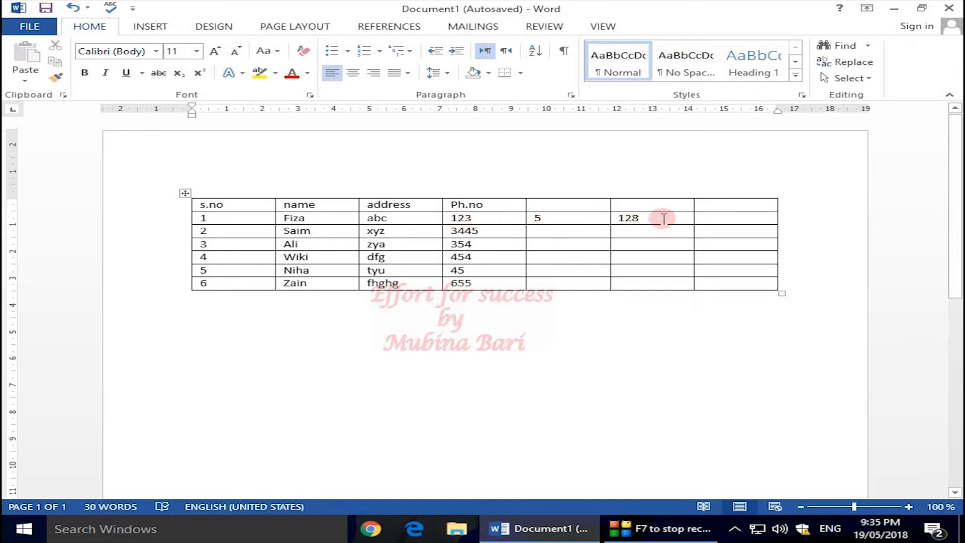
Replace the value in the cell after Ph.no in the s.no 1 row with 10.
{"action": "left_click", "coordinate": [528, 219]}
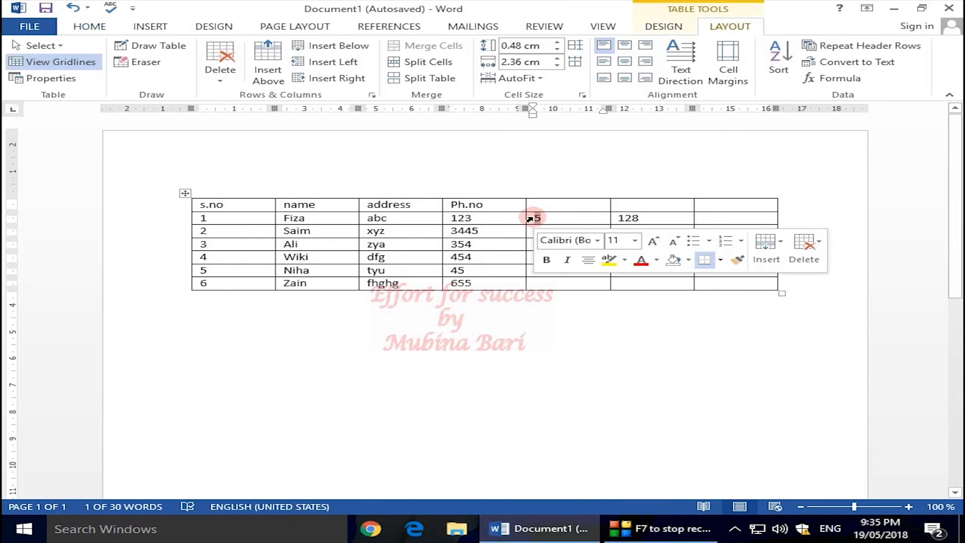
{"action": "key", "text": "Delete"}
{"action": "type", "text": "10"}
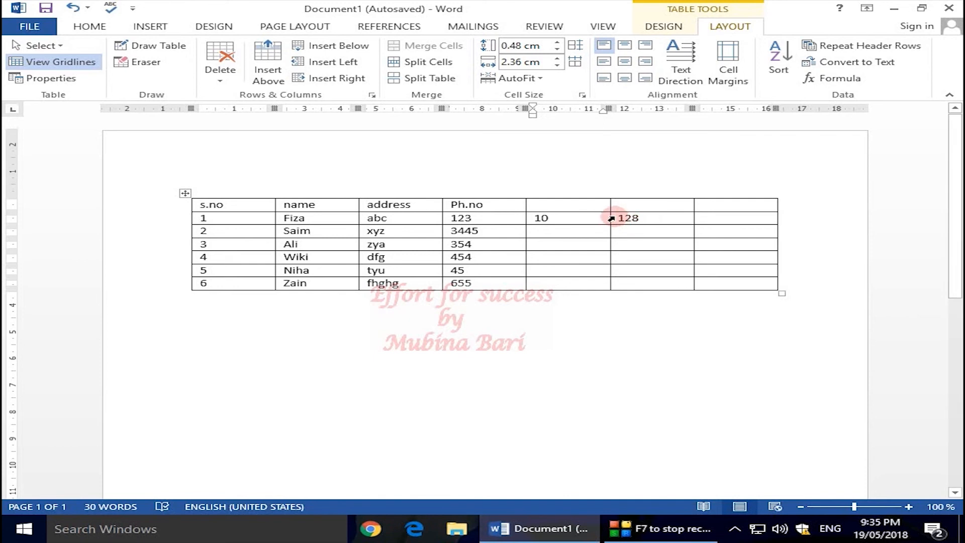
Select the sum result in the s.no 1 row and update its field to recalculate the formula.
{"action": "left_click_drag", "start_coordinate": [619, 217], "coordinate": [638, 217]}
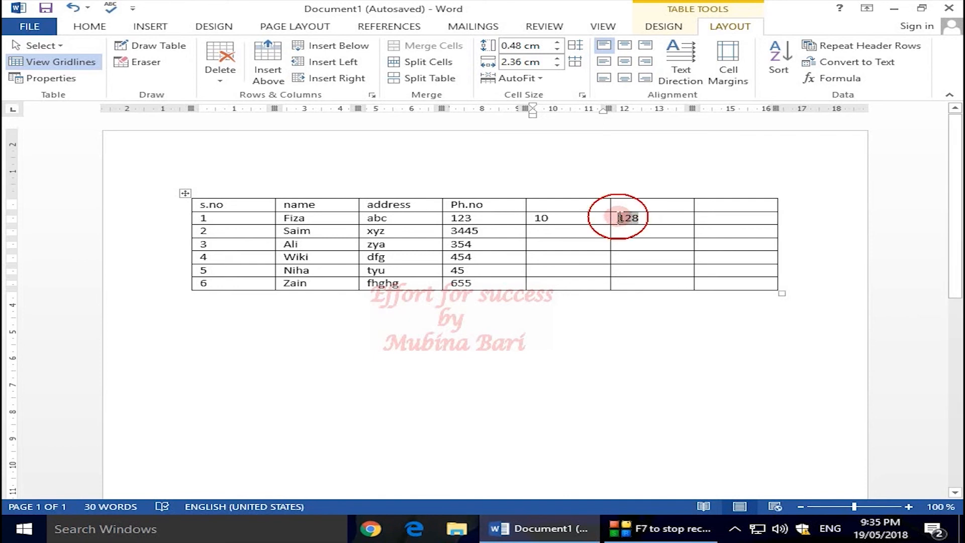
{"action": "left_click", "coordinate": [639, 217]}
{"action": "double_click", "coordinate": [622, 217]}
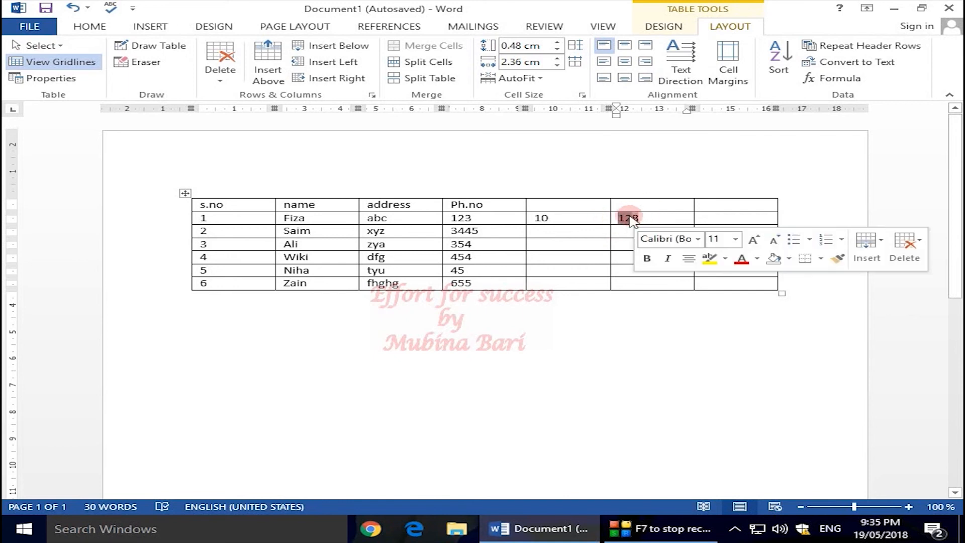
{"action": "right_click", "coordinate": [629, 217]}
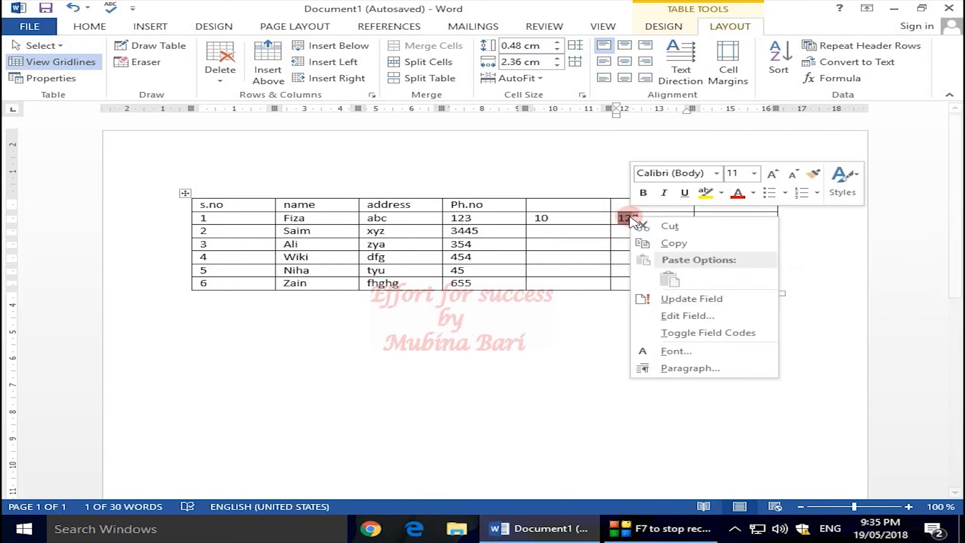
{"action": "left_click", "coordinate": [683, 300]}
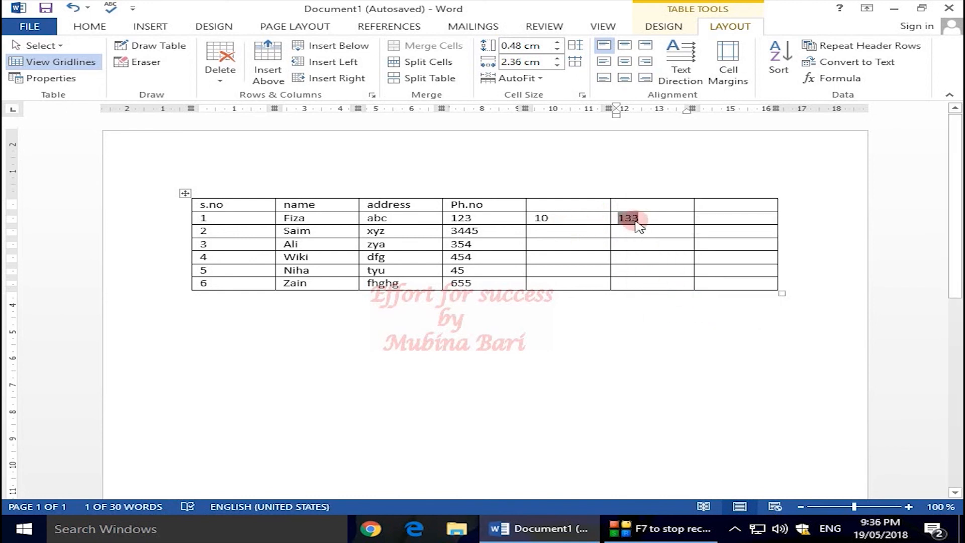
Place the cursor below the table and start inserting a picture from a file.
{"action": "left_click", "coordinate": [732, 378]}
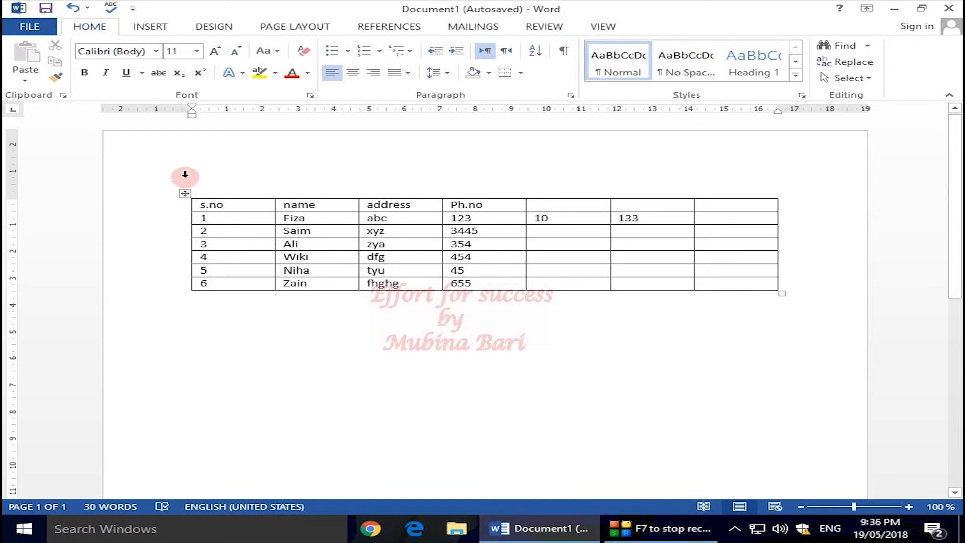
{"action": "left_click", "coordinate": [156, 28]}
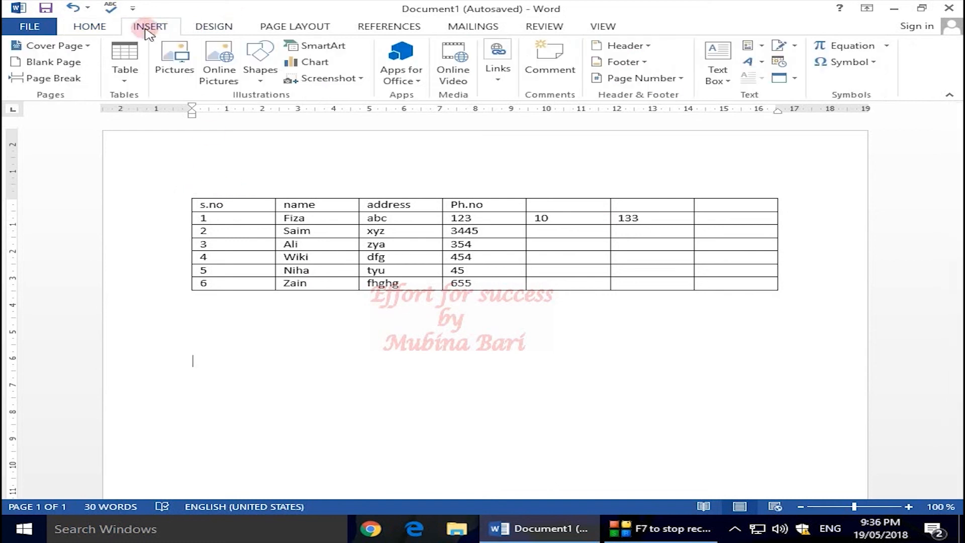
{"action": "left_click", "coordinate": [175, 75]}
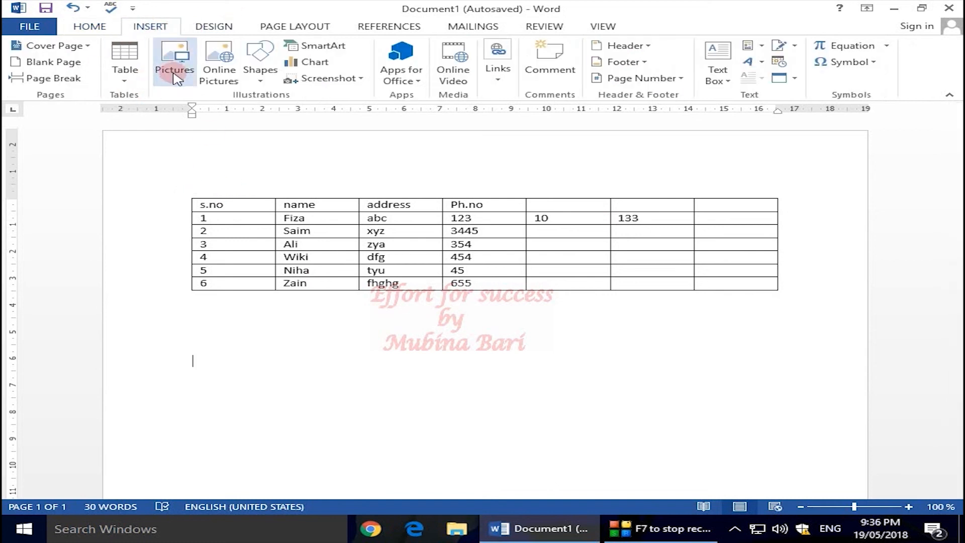